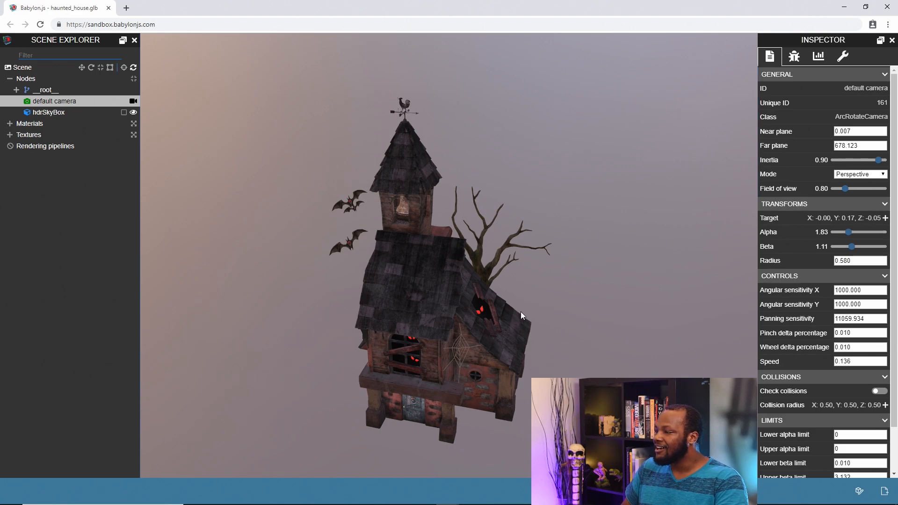
Step: Set the default camera's inertia to 0.44 and orbit the haunted house to test the camera's response
left_click_drag(520, 311, 501, 302)
left_click_drag(601, 294, 444, 316)
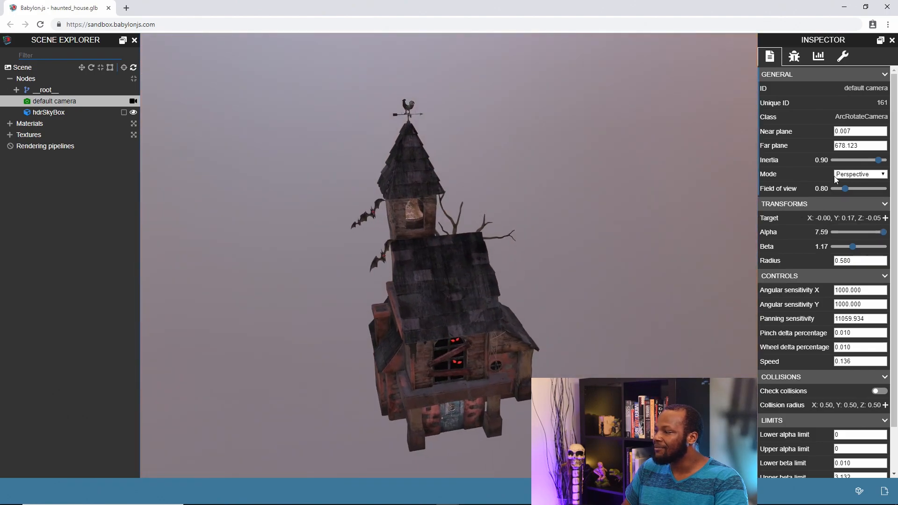
left_click_drag(878, 160, 855, 161)
left_click_drag(459, 349, 643, 339)
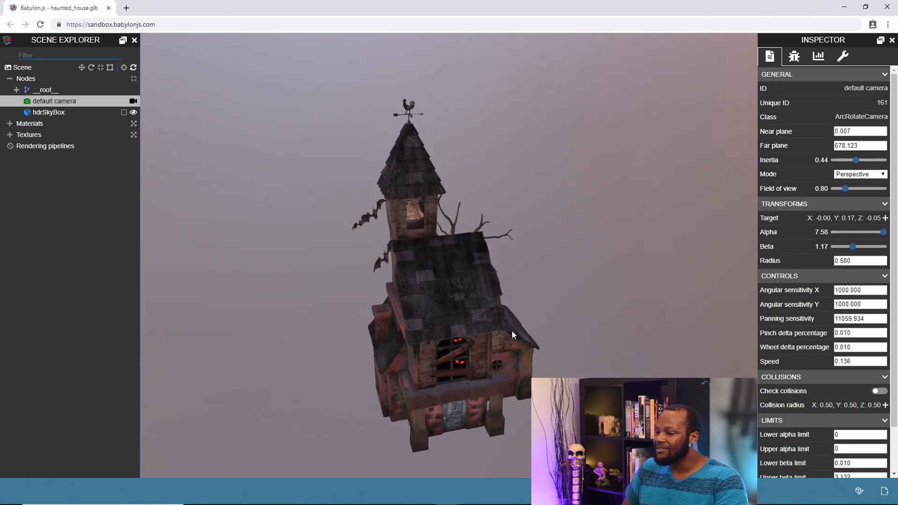
left_click_drag(513, 333, 473, 326)
Step: Set the camera's inertia to 0.97 and field of view to 1.00, keeping the mode at Perspective
left_click_drag(855, 161, 882, 161)
mouse_move(846, 191)
left_mouse_down()
mouse_move(863, 193)
mouse_move(850, 196)
left_mouse_up()
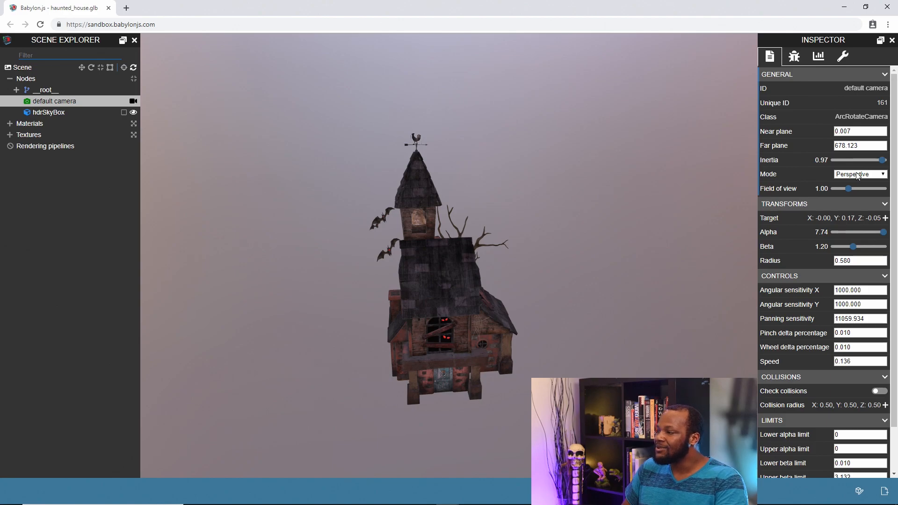
left_click(857, 174)
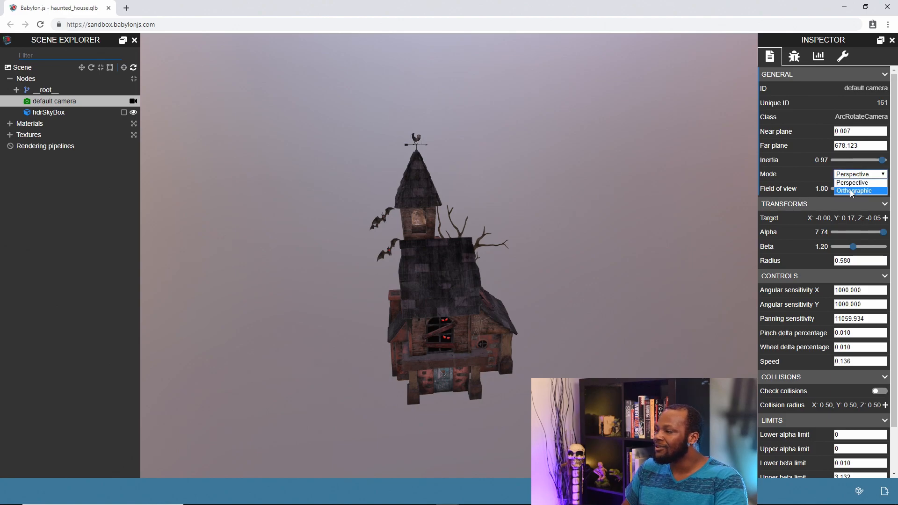
left_click(852, 184)
Step: Test orbiting and zooming the house in Perspective, and switch the camera's mode to Orthographic
left_click_drag(563, 245, 527, 289)
scroll(469, 291, "down", 5)
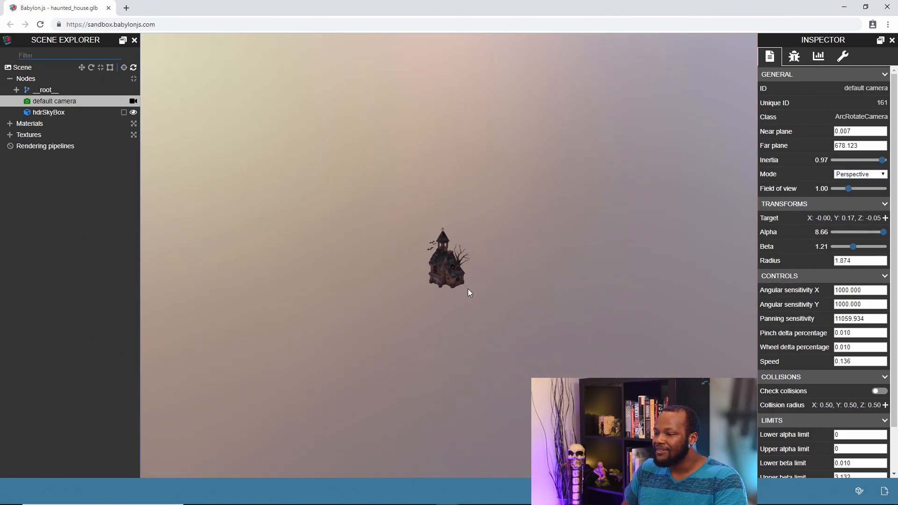
scroll(468, 289, "up", 6)
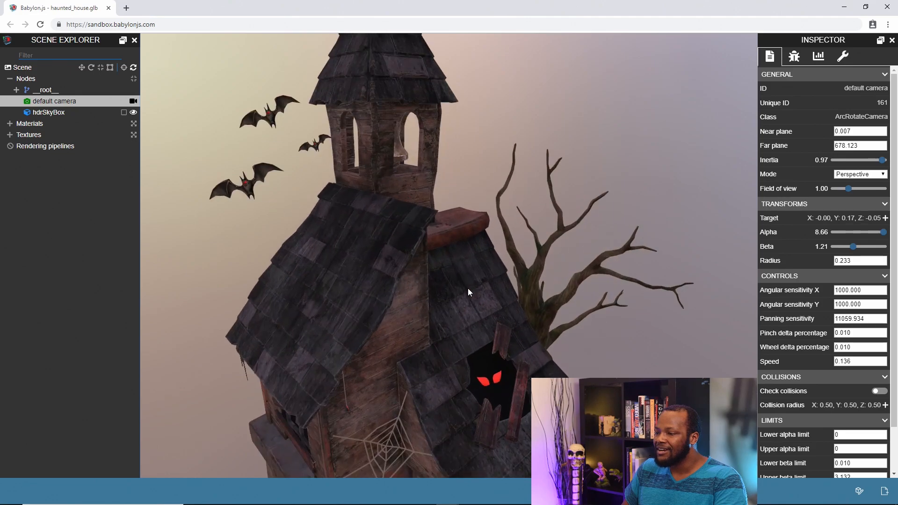
scroll(468, 289, "down", 3)
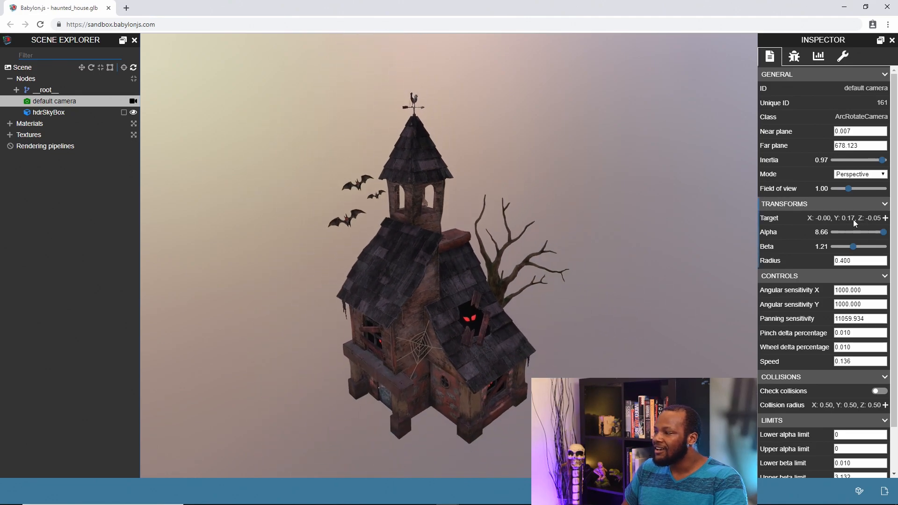
left_click(865, 176)
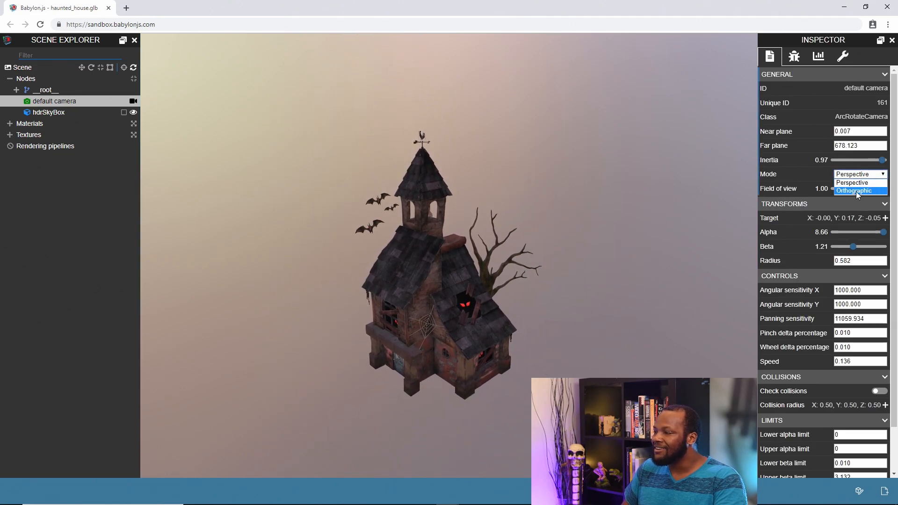
left_click(856, 191)
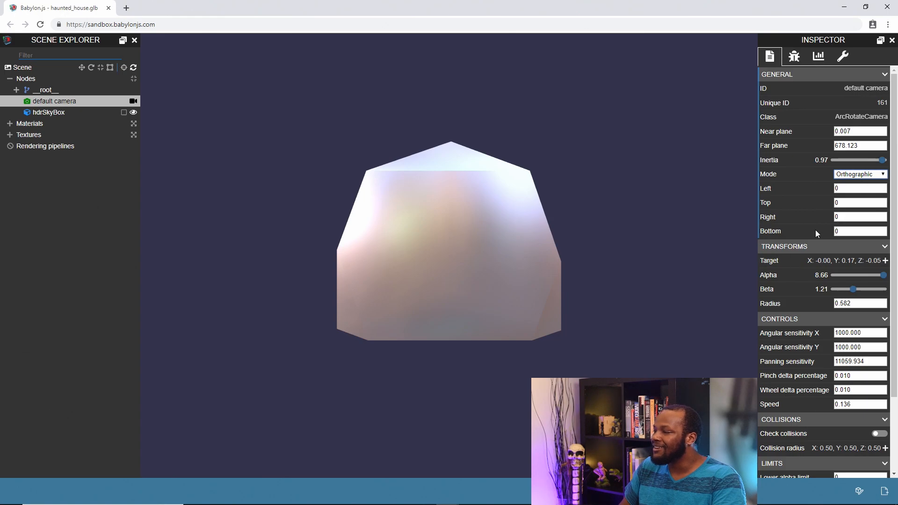
Step: Set the orthographic bounds to left -1, top 1, right 1 and bottom -1, and orbit the house to check them
left_click(850, 188)
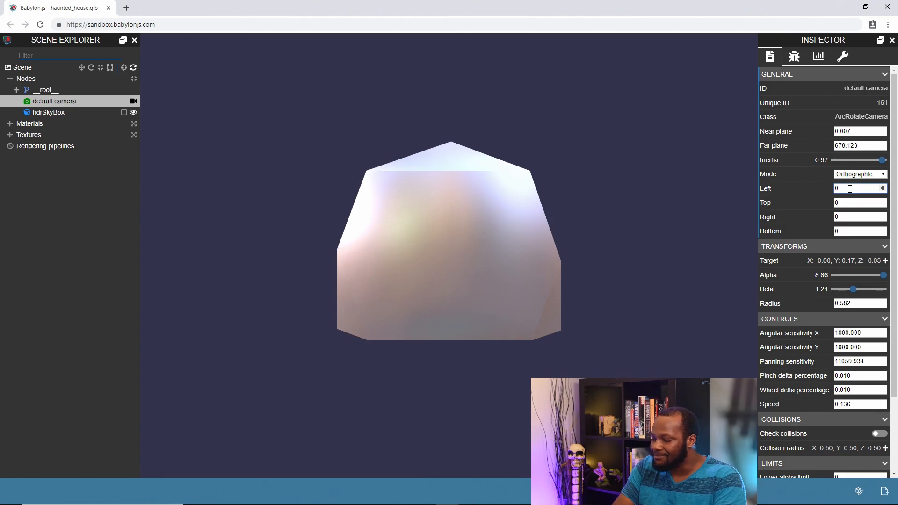
type("-1")
key("Tab")
type("1")
key("Tab")
type("1")
key("Tab")
type("-1")
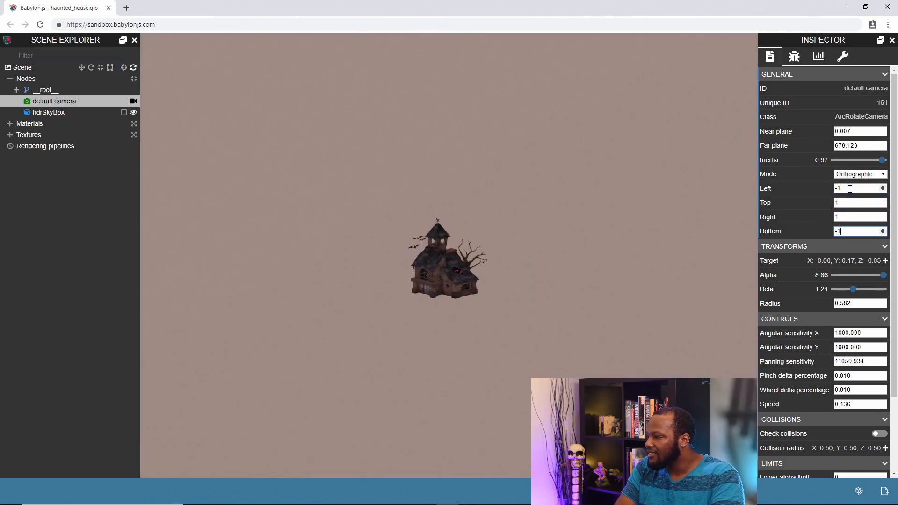
left_click(439, 270)
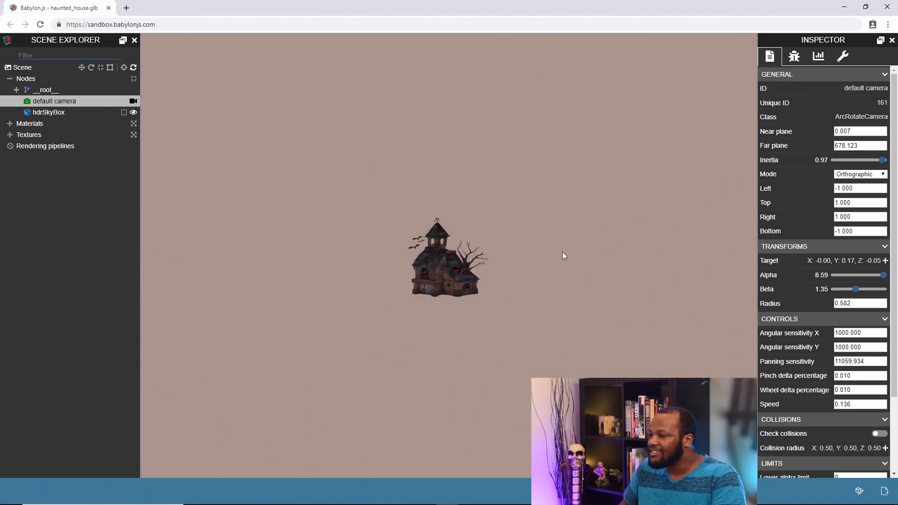
left_click_drag(443, 276, 439, 279)
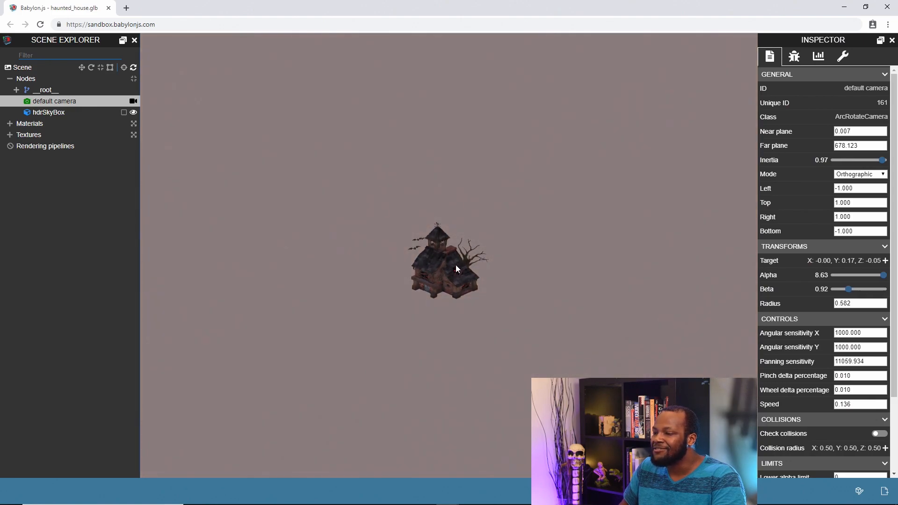
Step: Tighten the orthographic bounds to left -0.25, top 0.25, right 0.25 and bottom -0.25, and orbit the enlarged house to check them
left_click(861, 189)
left_click_drag(861, 189, 841, 188)
left_click(857, 188)
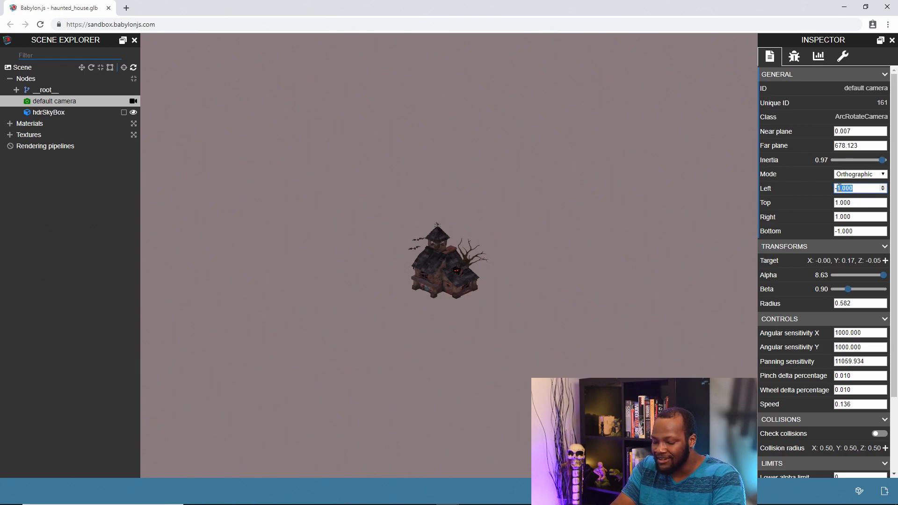
type("0.25")
key("Tab")
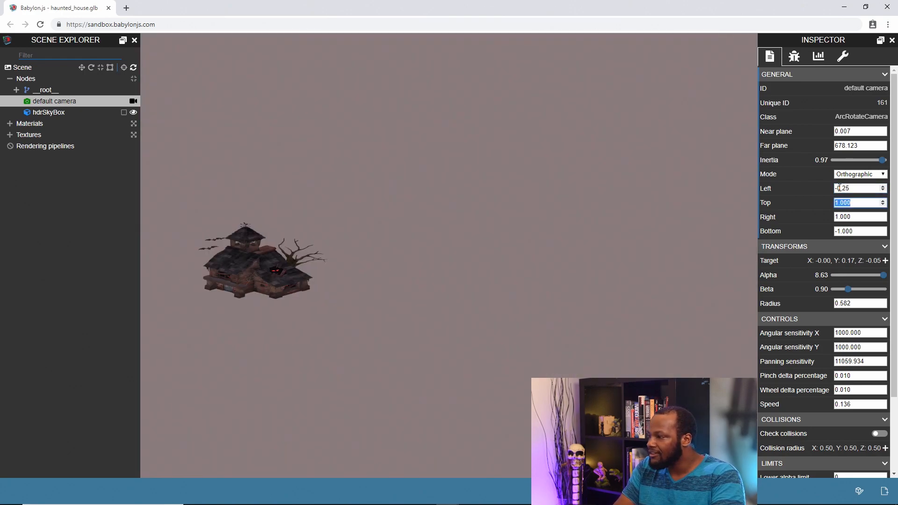
type(".25")
key("Tab")
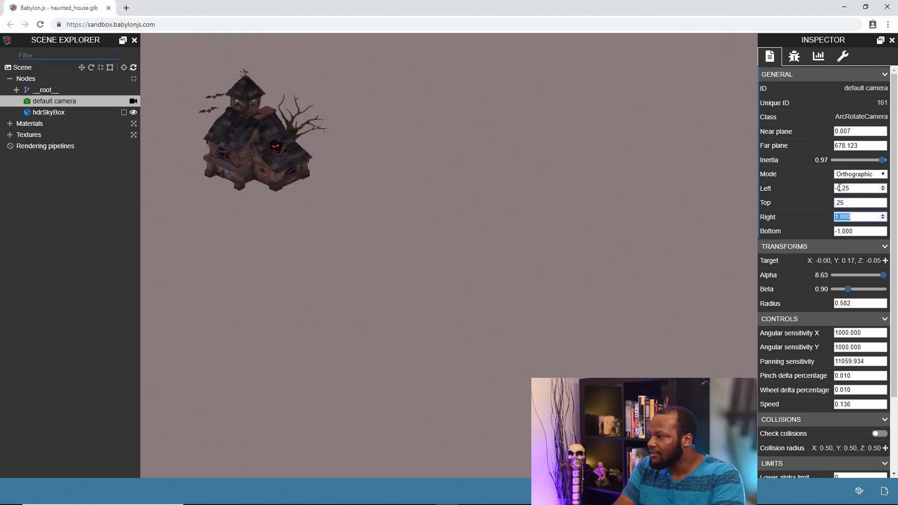
type(".25")
key("Tab")
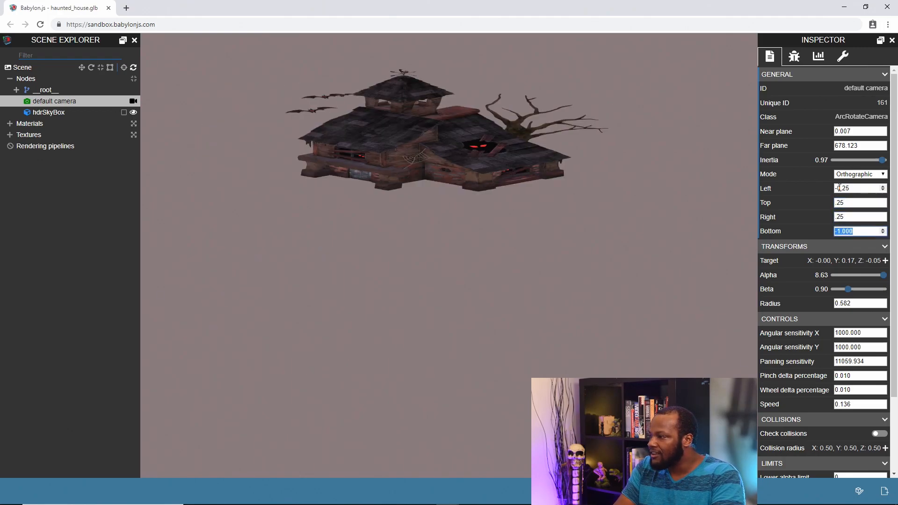
key("End")
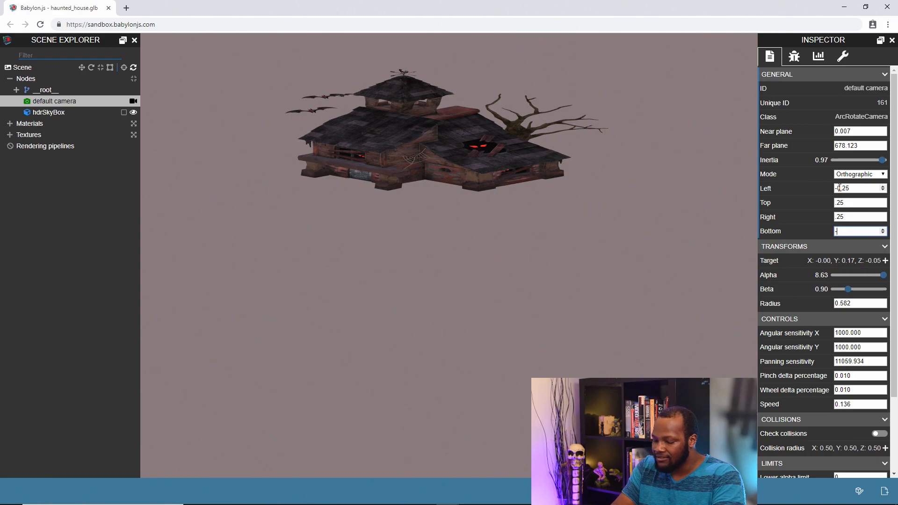
type(".25")
left_click_drag(488, 316, 490, 294)
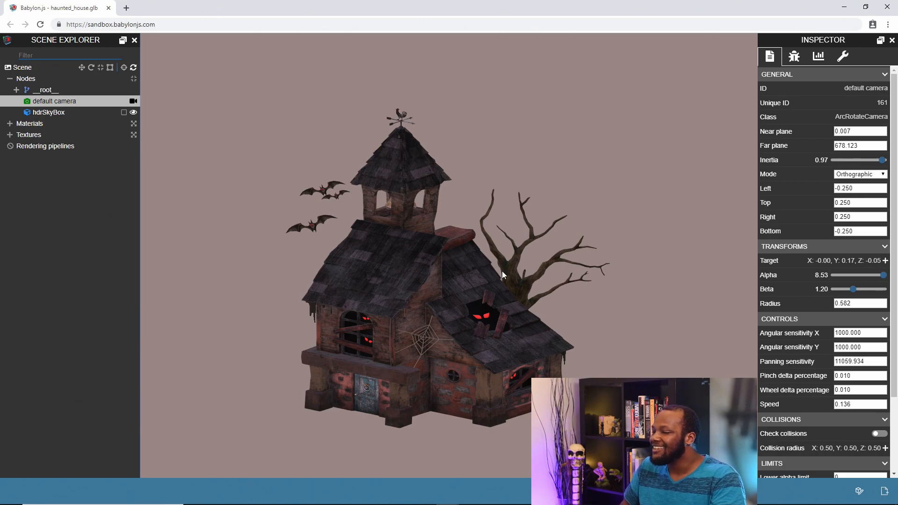
mouse_move(464, 341)
left_mouse_down()
mouse_move(459, 327)
mouse_move(480, 339)
mouse_move(503, 319)
mouse_move(496, 312)
mouse_move(472, 346)
mouse_move(460, 324)
mouse_move(469, 324)
left_mouse_up()
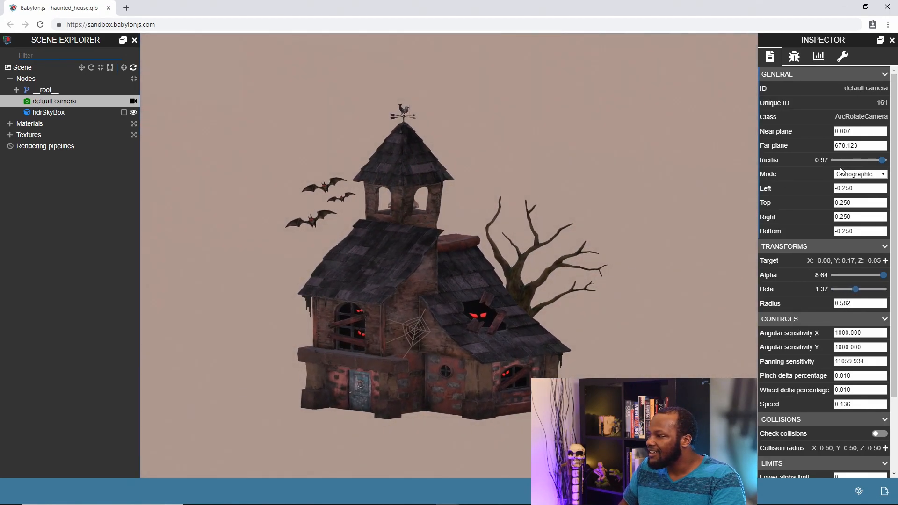
Step: Switch the camera's mode back to Perspective and orbit the house to compare the projection
left_click(859, 174)
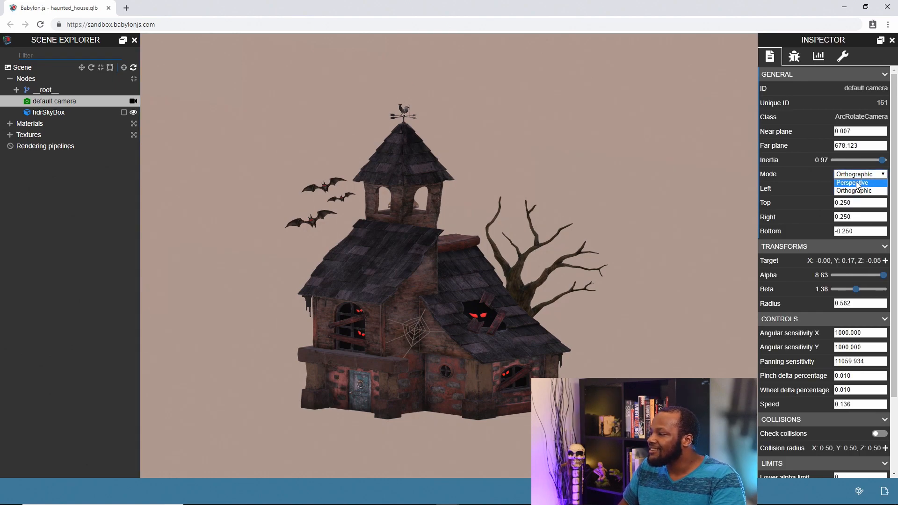
left_click(857, 182)
mouse_move(426, 296)
left_mouse_down()
mouse_move(442, 290)
mouse_move(419, 299)
left_mouse_up()
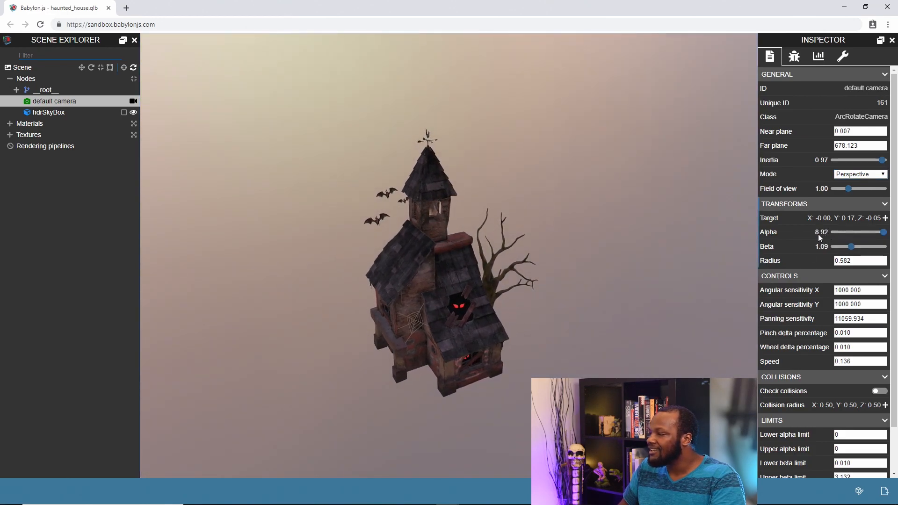
Step: Set the camera's alpha to 2.85 and consult the alpha, beta and radius diagram in the Arc Rotate Camera documentation
left_click(882, 233)
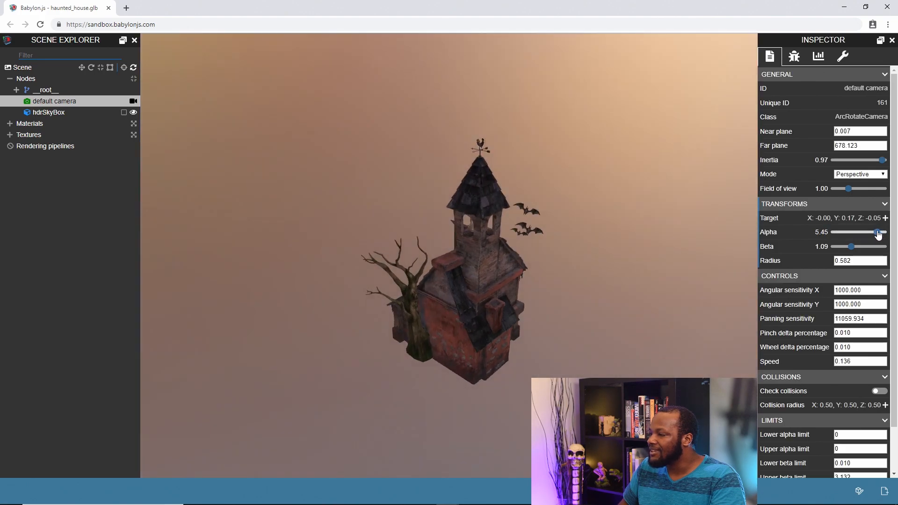
left_click_drag(884, 233, 855, 232)
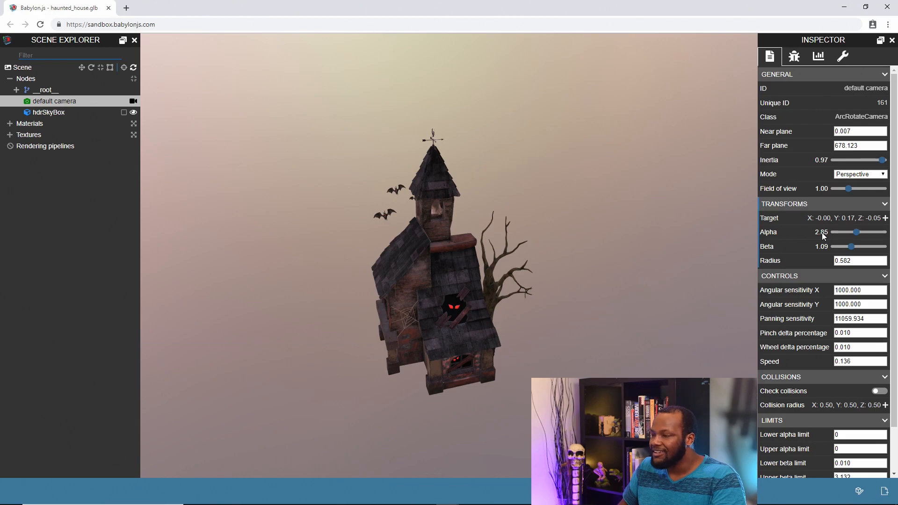
key("alt+Tab")
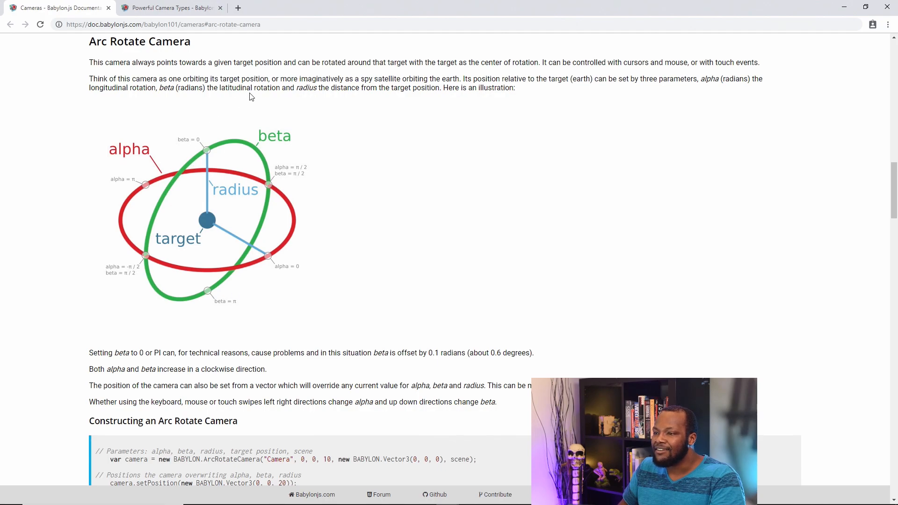
key("alt+Tab")
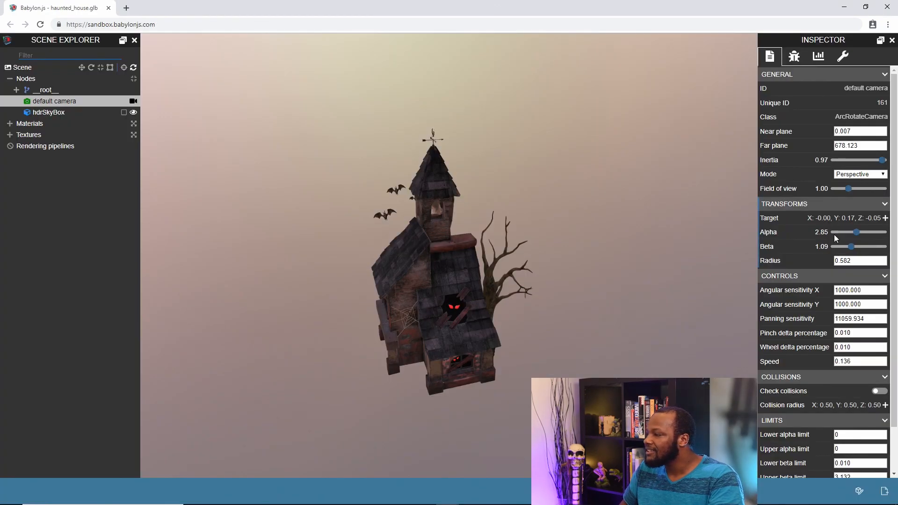
Step: Orbit and zoom around the house to examine how the camera's alpha, beta and radius respond
left_click_drag(857, 232, 853, 247)
left_click_drag(422, 301, 437, 304)
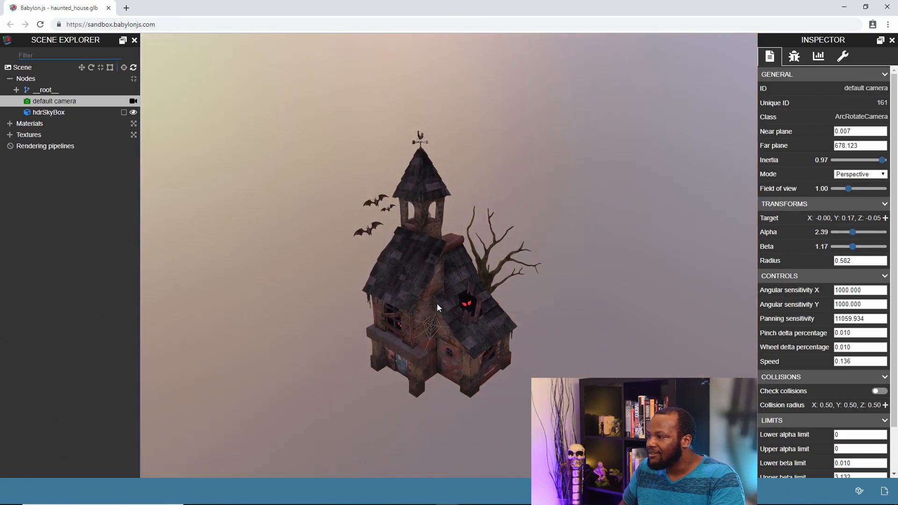
scroll(437, 304, "down", 2)
scroll(437, 304, "up", 3)
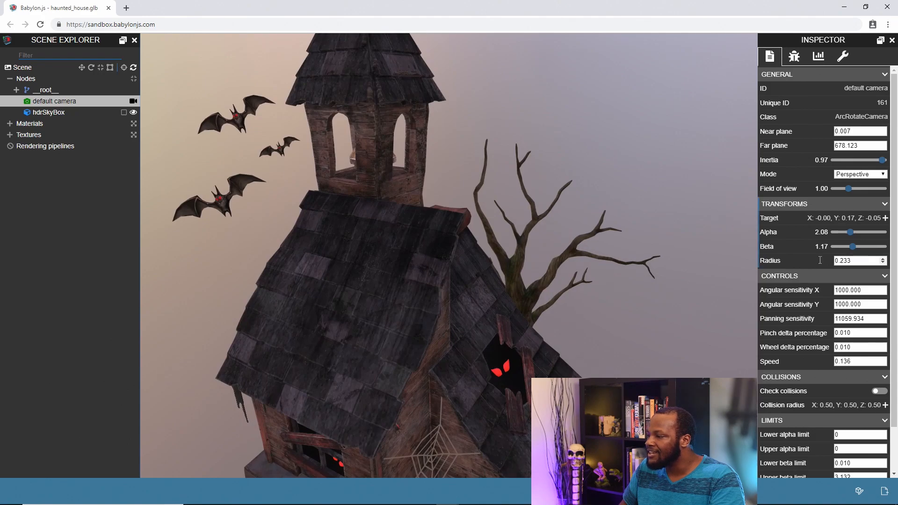
scroll(386, 325, "down", 4)
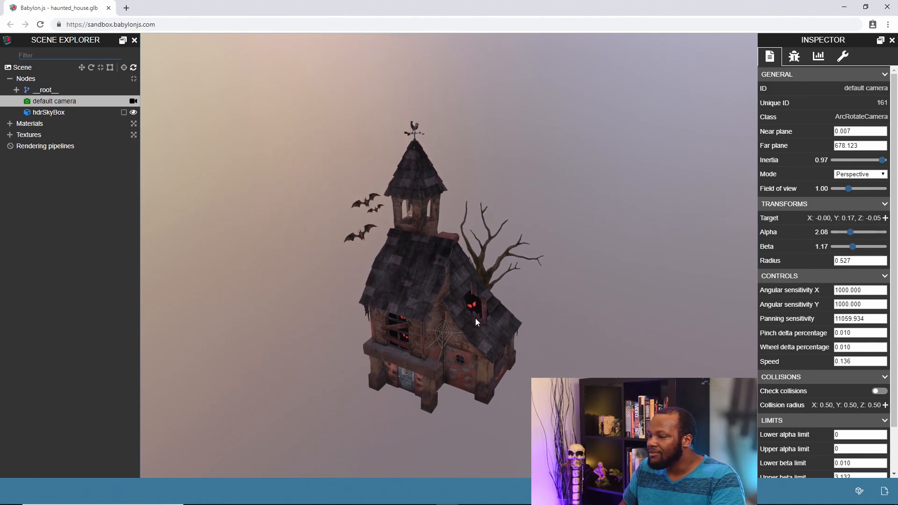
mouse_move(481, 306)
left_mouse_down()
mouse_move(495, 299)
mouse_move(507, 318)
mouse_move(480, 309)
left_mouse_up()
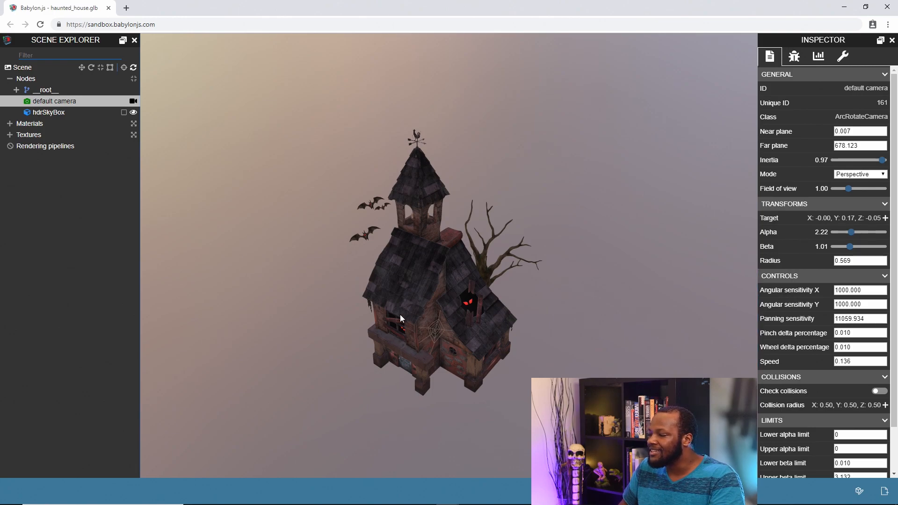
left_click_drag(400, 318, 401, 306)
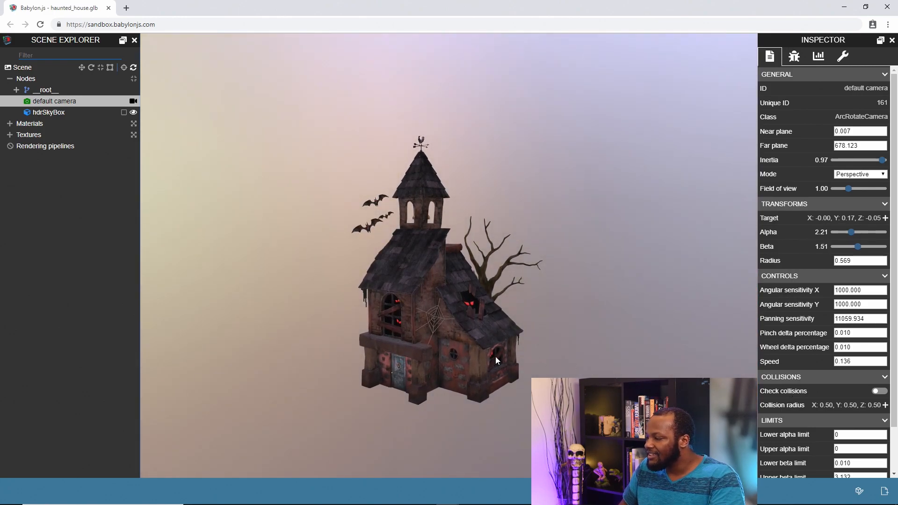
left_click_drag(462, 319, 461, 321)
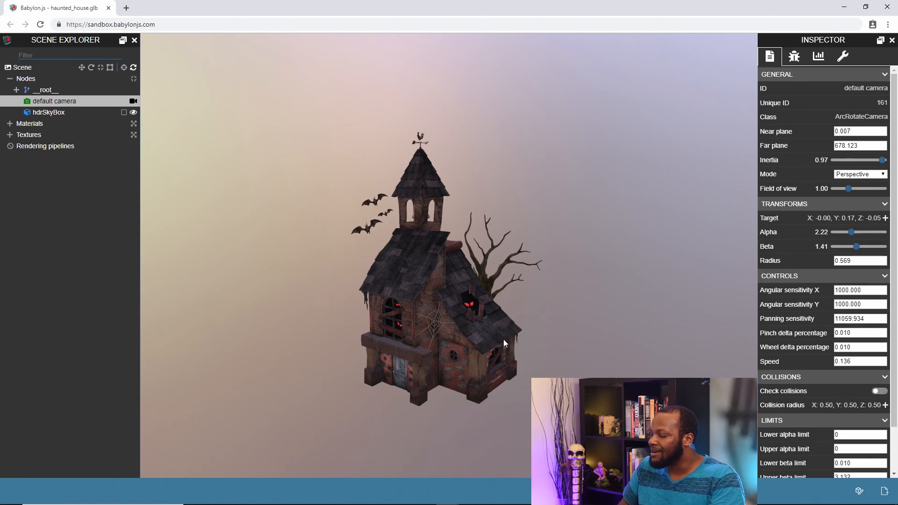
scroll(504, 339, "down", 3)
scroll(670, 343, "up", 2)
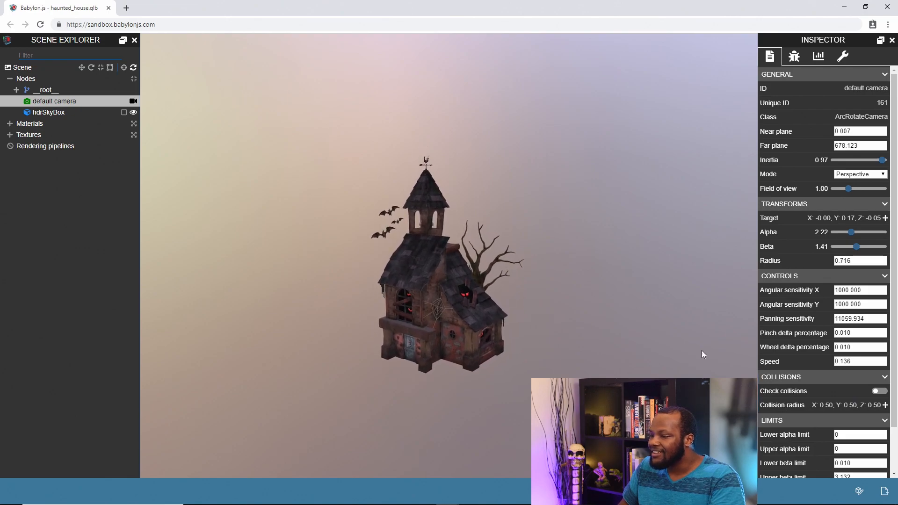
Step: Examine the camera's alpha, beta and radius limits, and orbit above the house to its lower beta limit
scroll(799, 380, "down", 1)
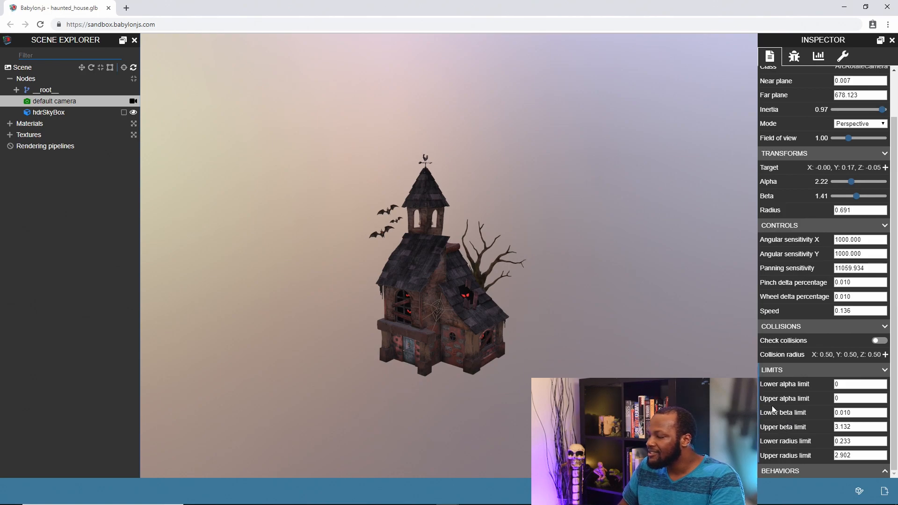
left_click_drag(435, 279, 432, 332)
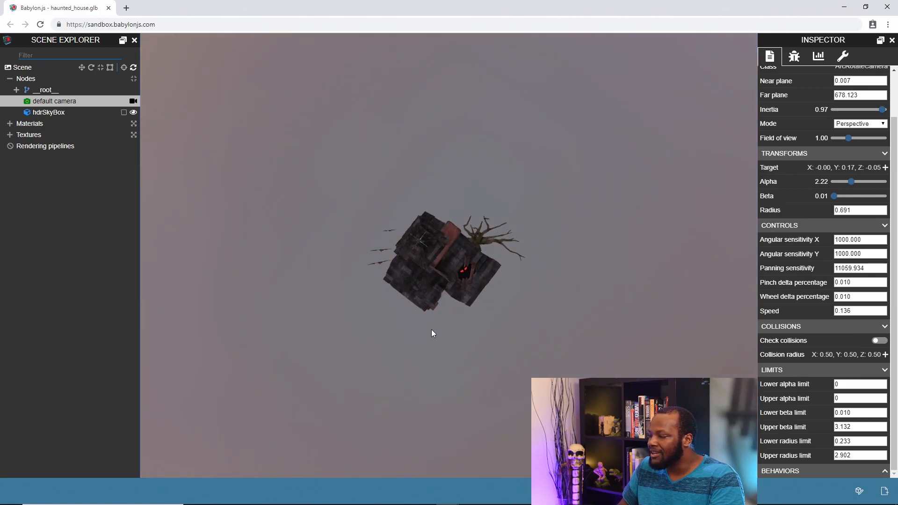
Step: Set the camera's upper beta limit to 1.5 and orbit the house to test the restricted vertical range
left_click_drag(435, 275, 442, 293)
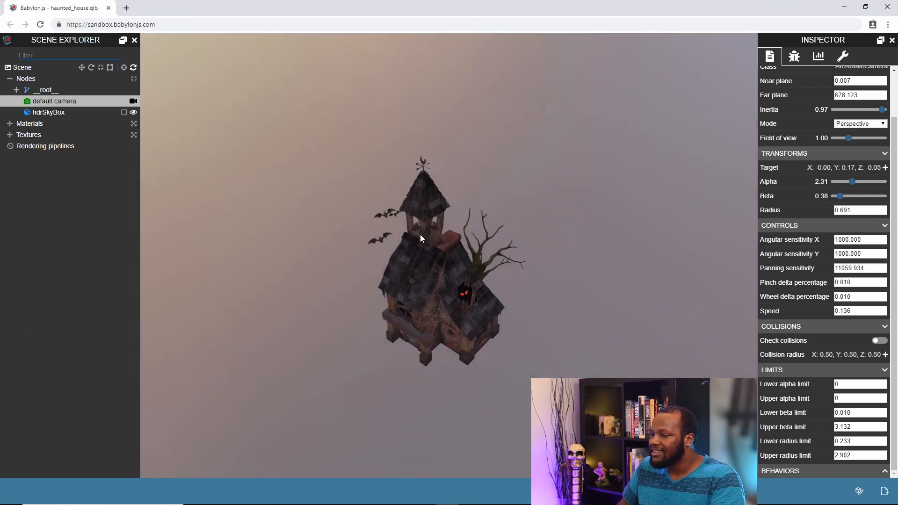
left_click_drag(420, 234, 419, 231)
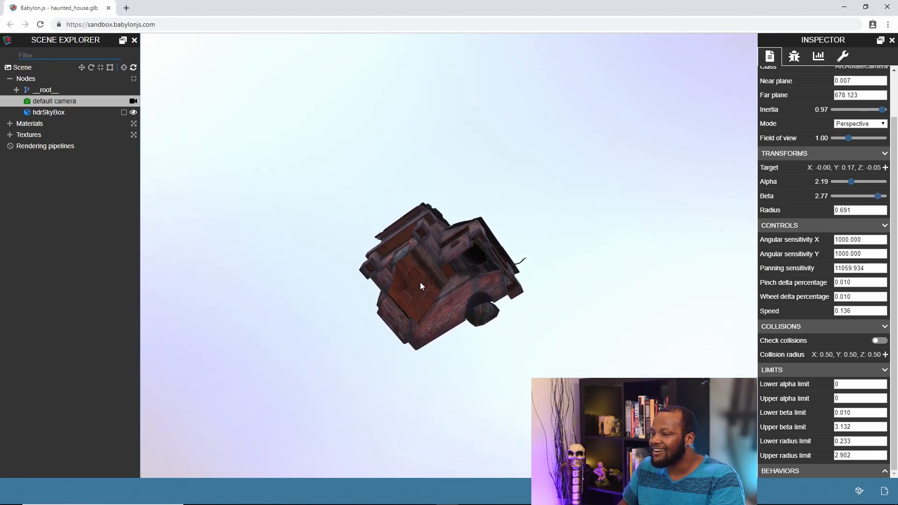
double_click(855, 427)
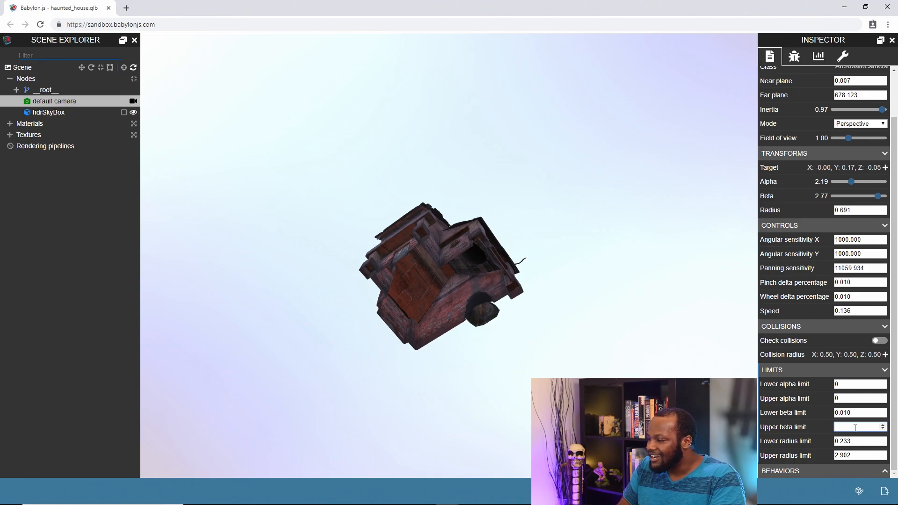
type("1.5")
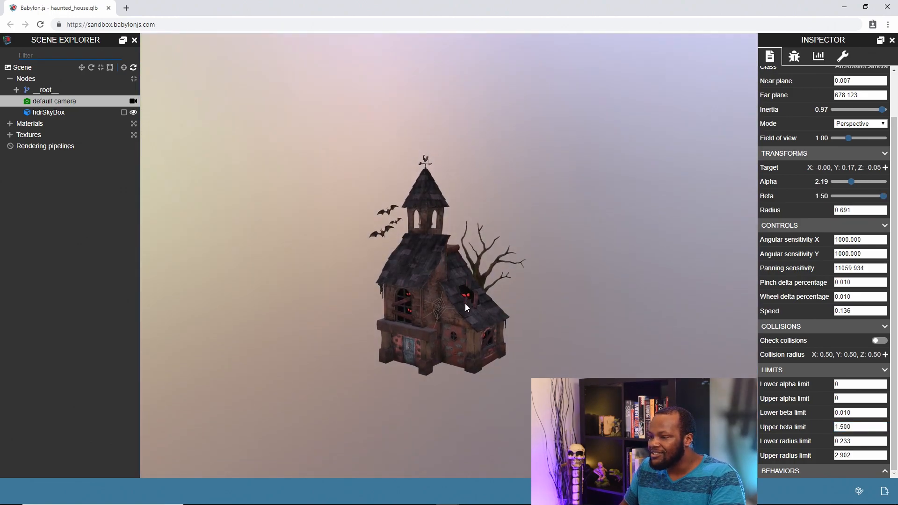
left_click_drag(465, 303, 463, 273)
left_click_drag(445, 316, 470, 316)
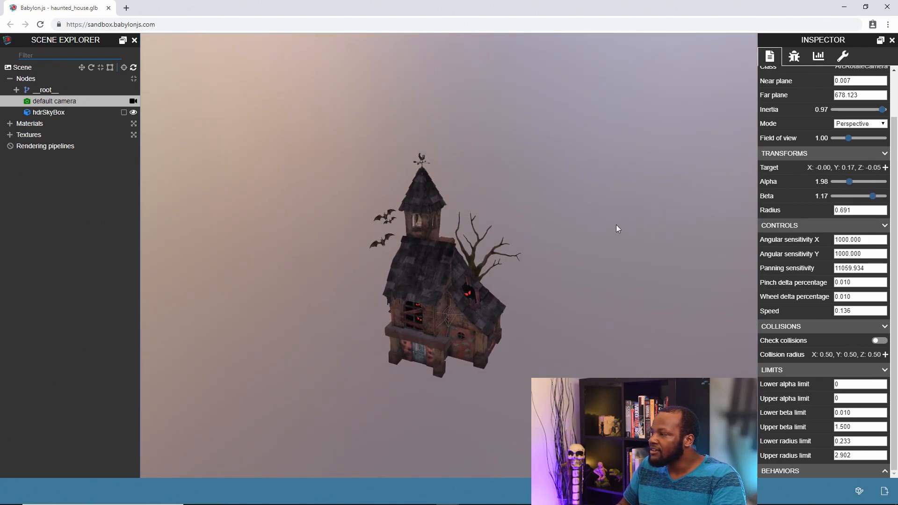
Step: Highlight the default camera's ArcRotateCamera class in its general properties and orbit around the house
scroll(865, 122, "up", 2)
left_click_drag(837, 116, 872, 116)
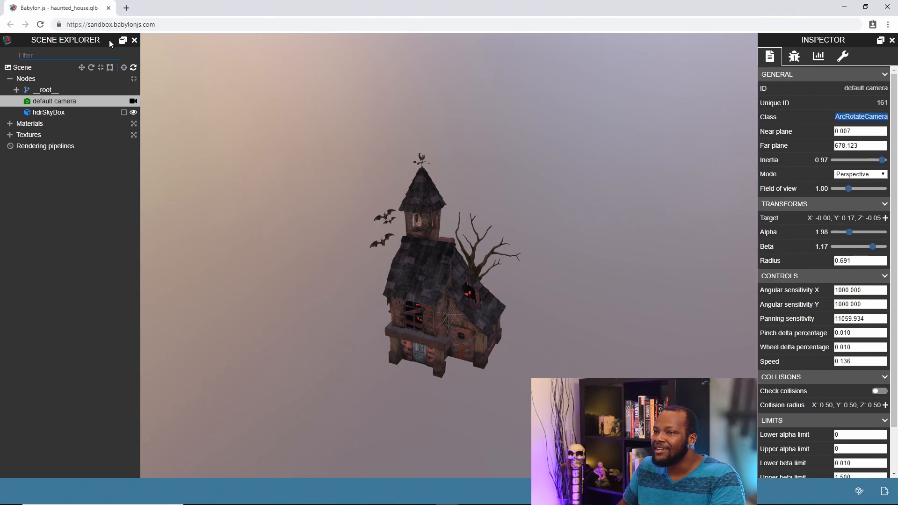
left_click_drag(420, 209, 475, 321)
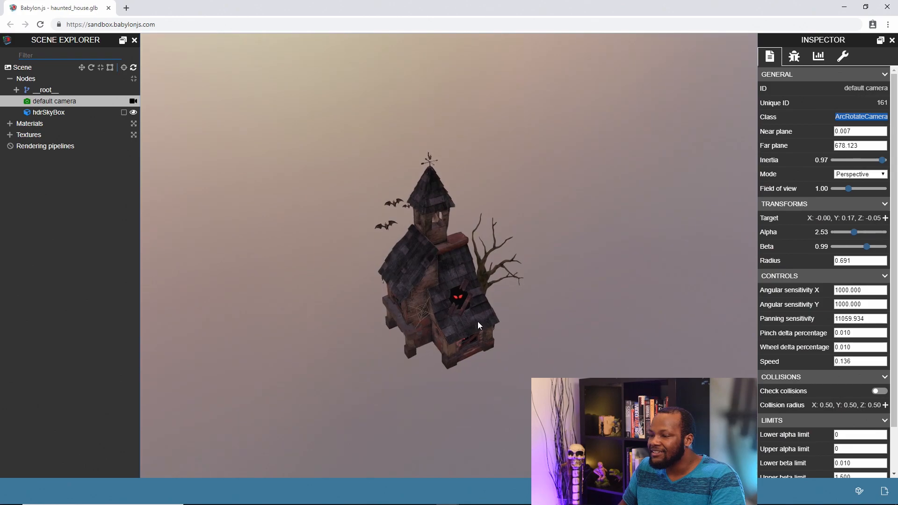
Step: Switch to the Babylon.js documentation in Chrome and review the camera descriptions on the Powerful Camera Types page
key("alt+Tab")
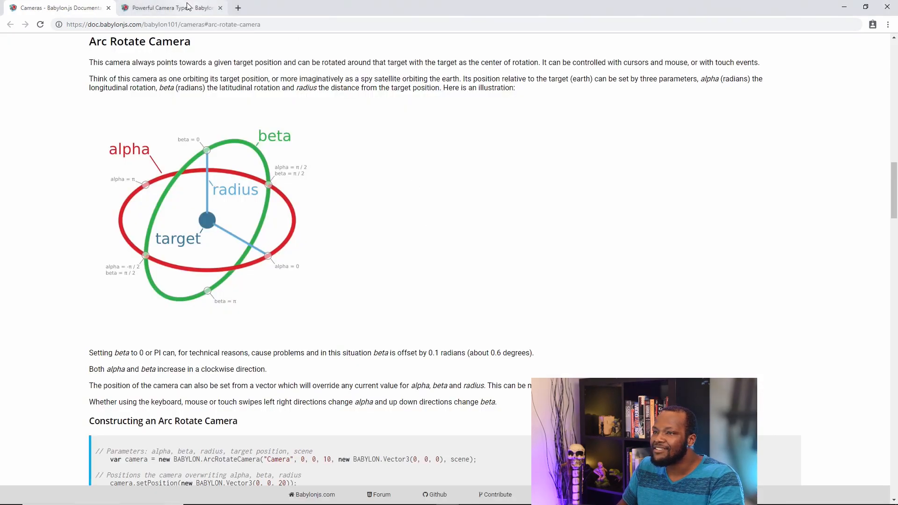
left_click(188, 7)
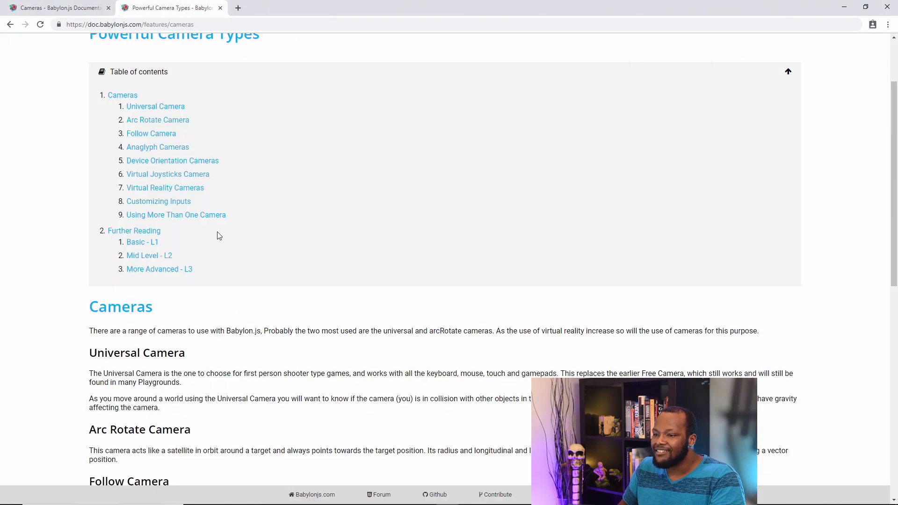
scroll(217, 235, "down", 4)
scroll(204, 206, "down", 6)
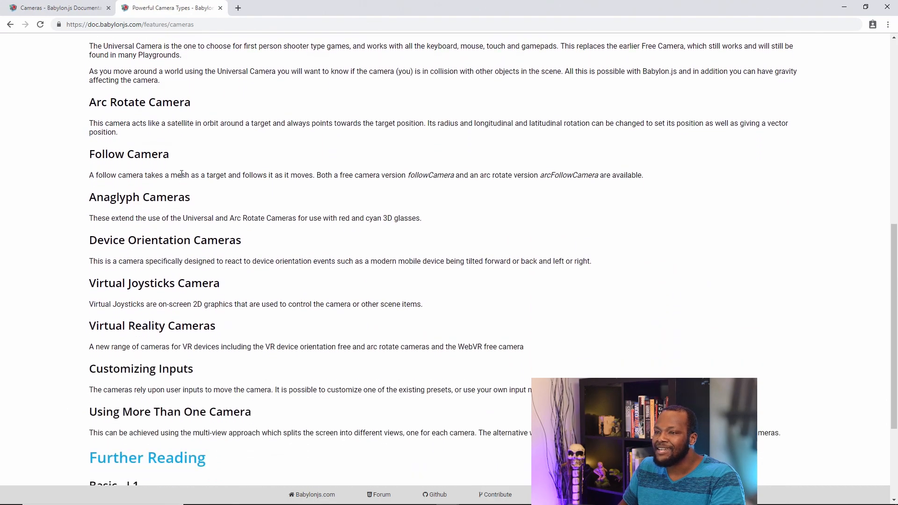